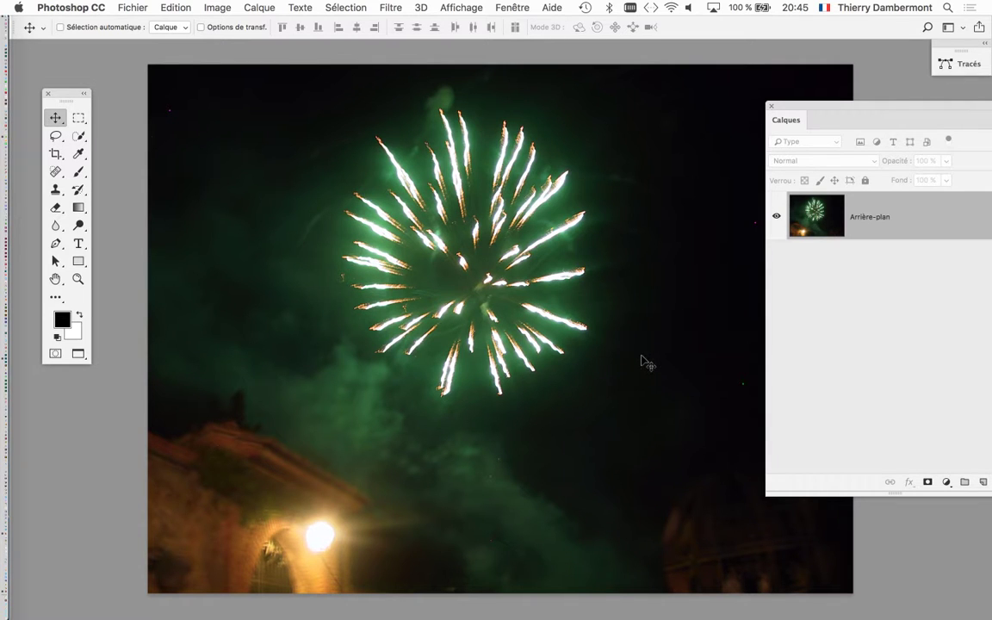
Zoom in and back out on the green burst, then float the Calques panel over the canvas
scroll(399, 267, up, 2)
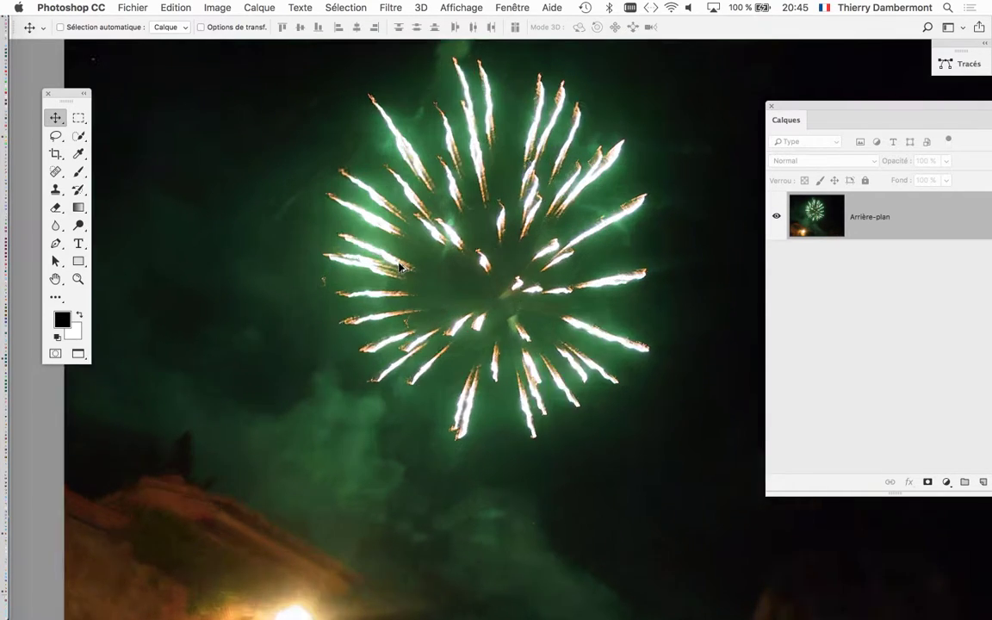
scroll(399, 267, up, 1)
scroll(399, 267, up, 1)
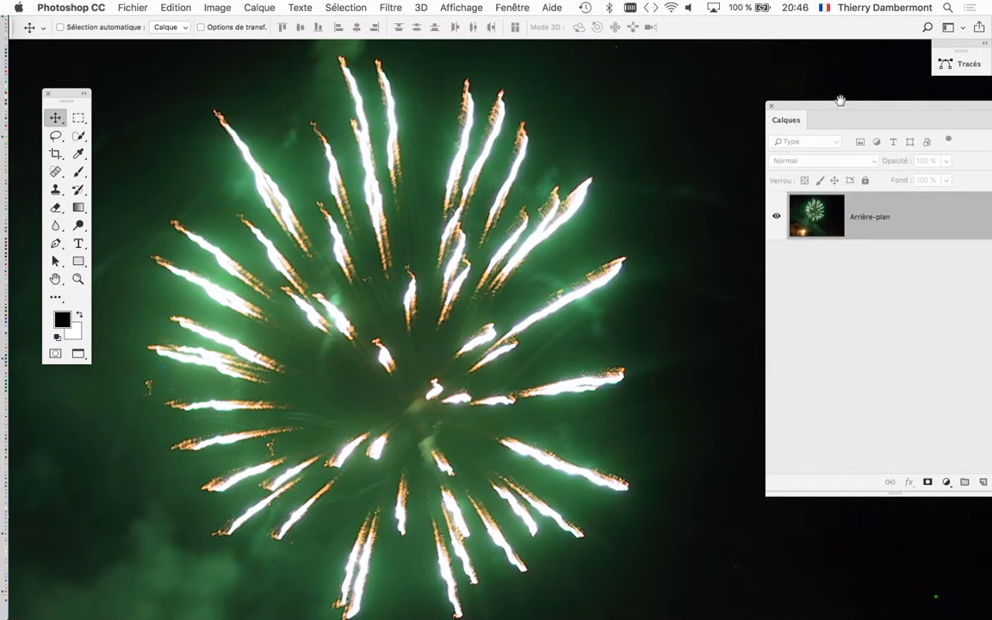
scroll(333, 183, down, 1)
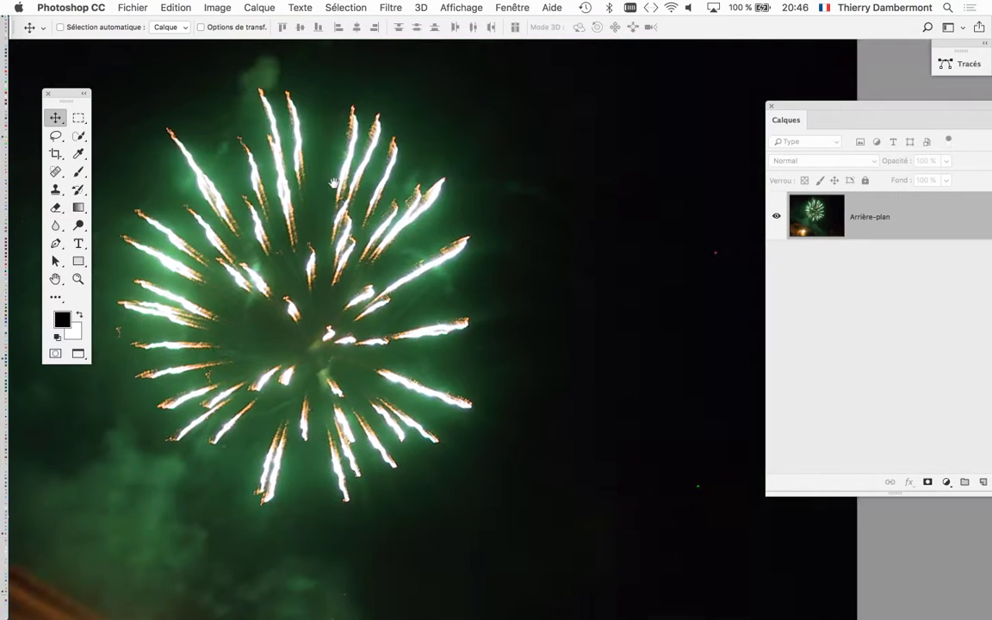
drag(784, 102, 629, 80)
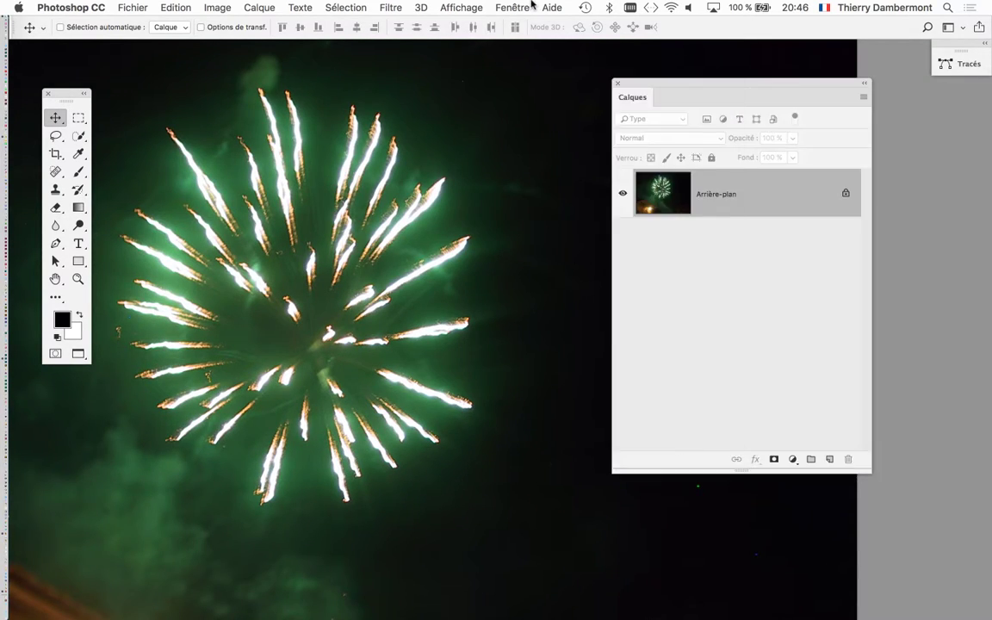
Open the Couches panel from Fenêtre and position it at the right
click(530, 7)
click(571, 185)
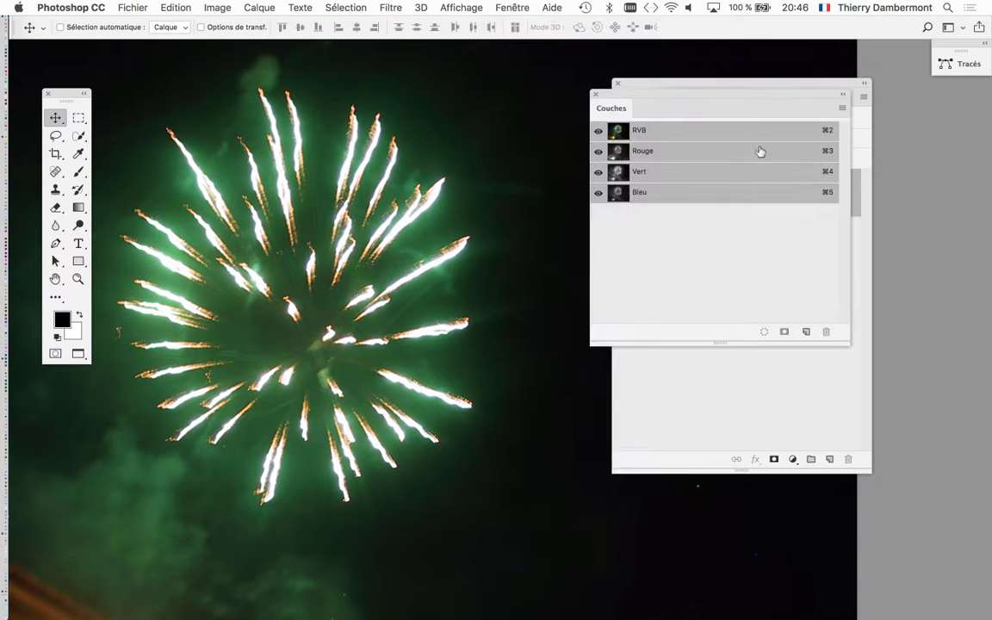
drag(594, 91, 451, 117)
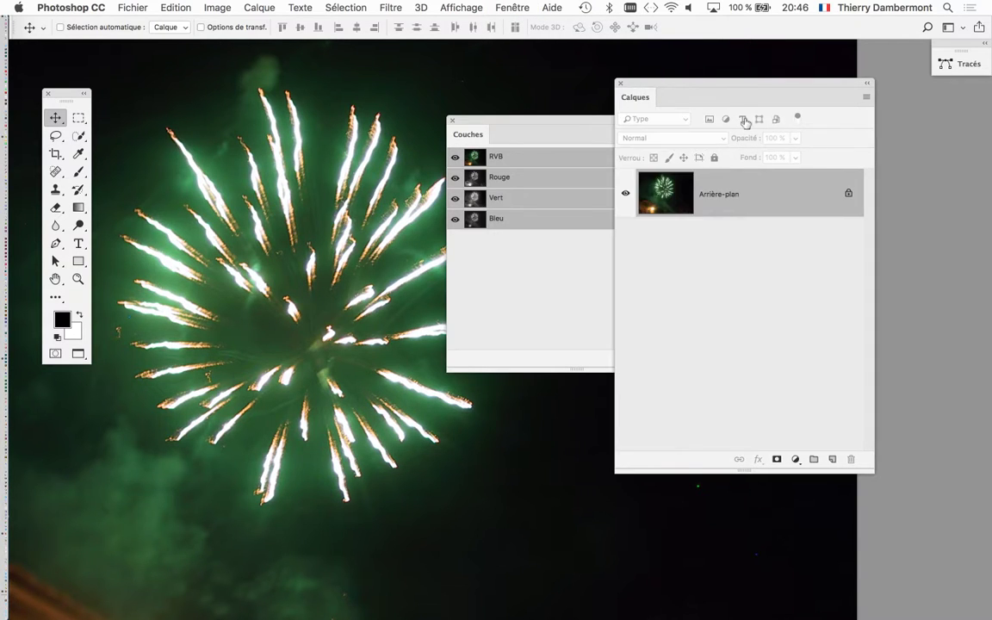
drag(592, 122, 780, 130)
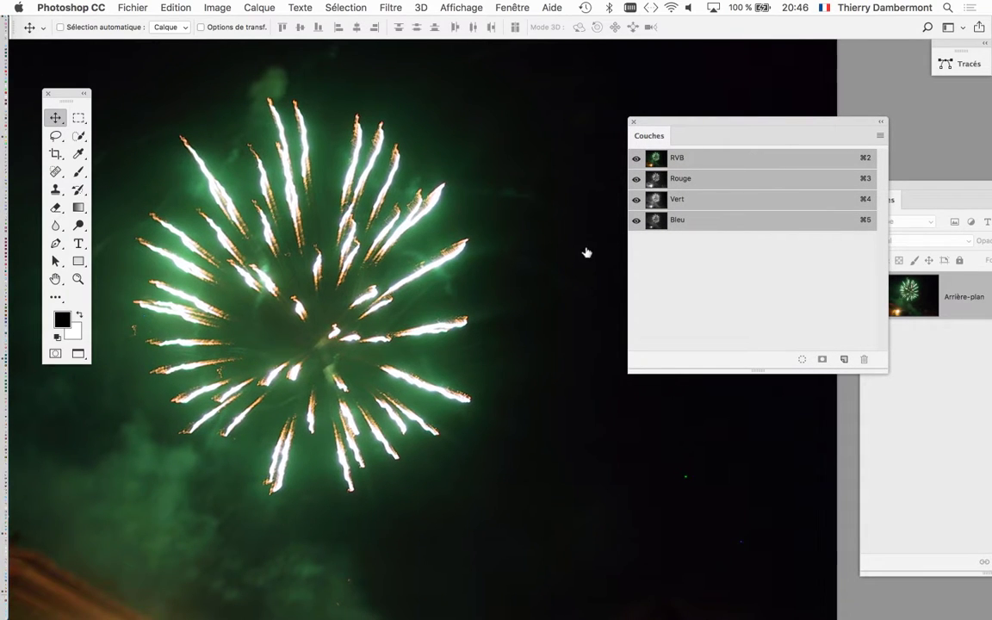
View the Rouge, Vert and Bleu channels one by one, ending on Vert
click(736, 180)
click(729, 199)
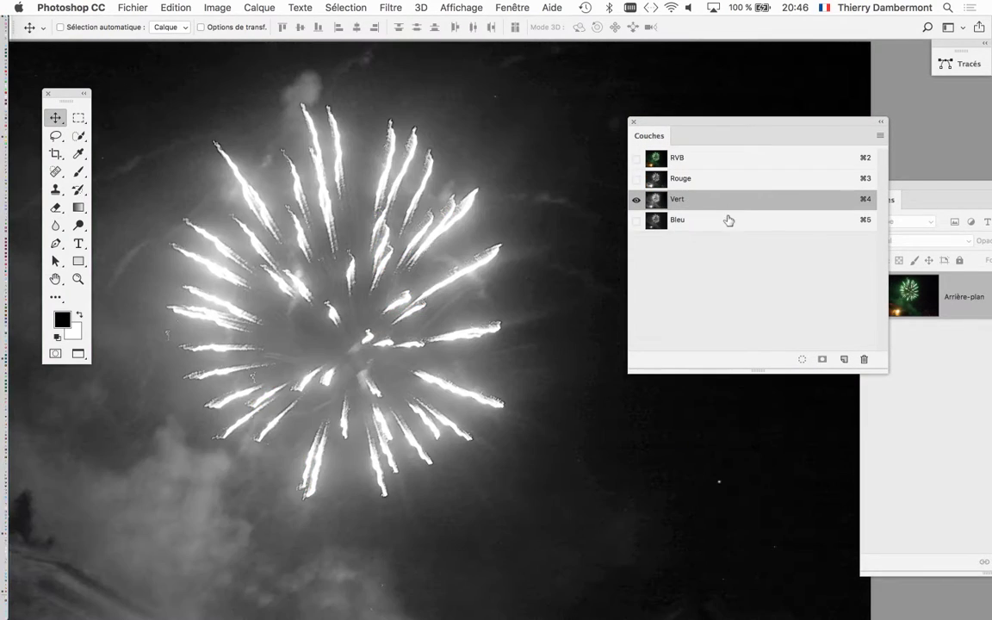
click(730, 224)
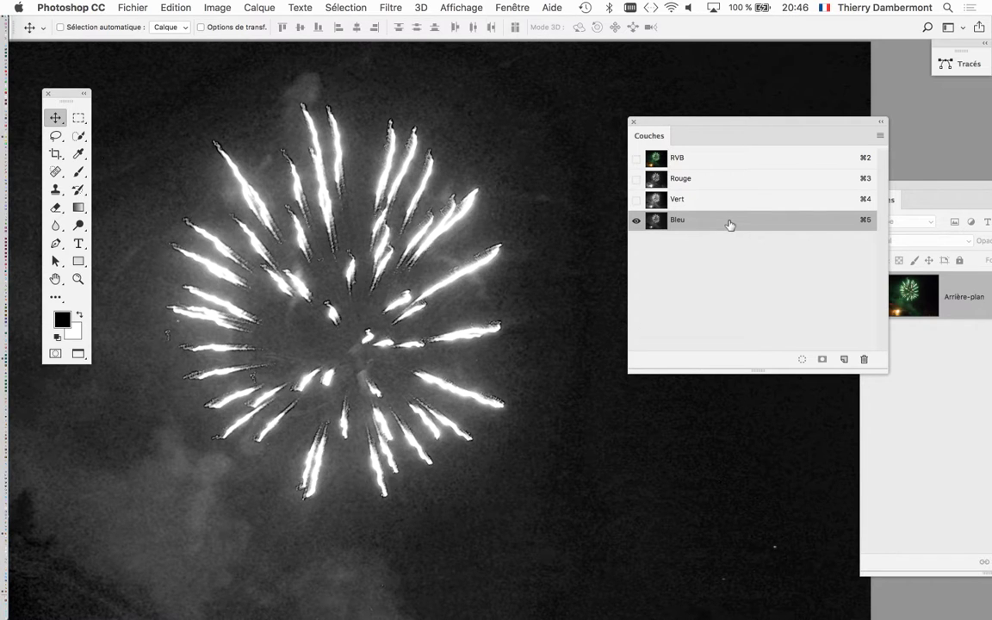
click(728, 206)
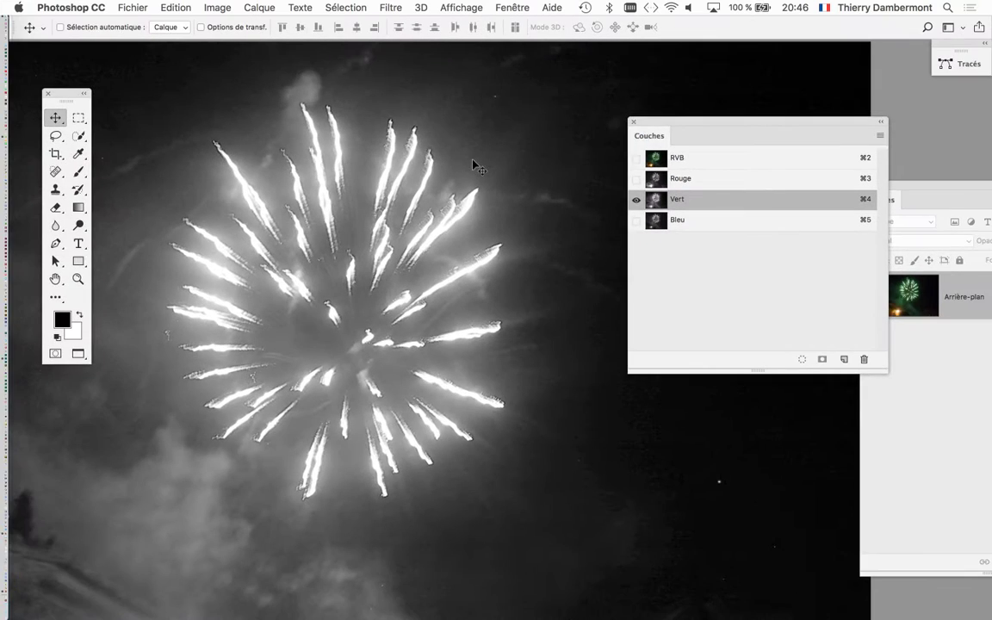
Recompare Rouge, Bleu and Vert channels, then return to the RVB composite
click(741, 185)
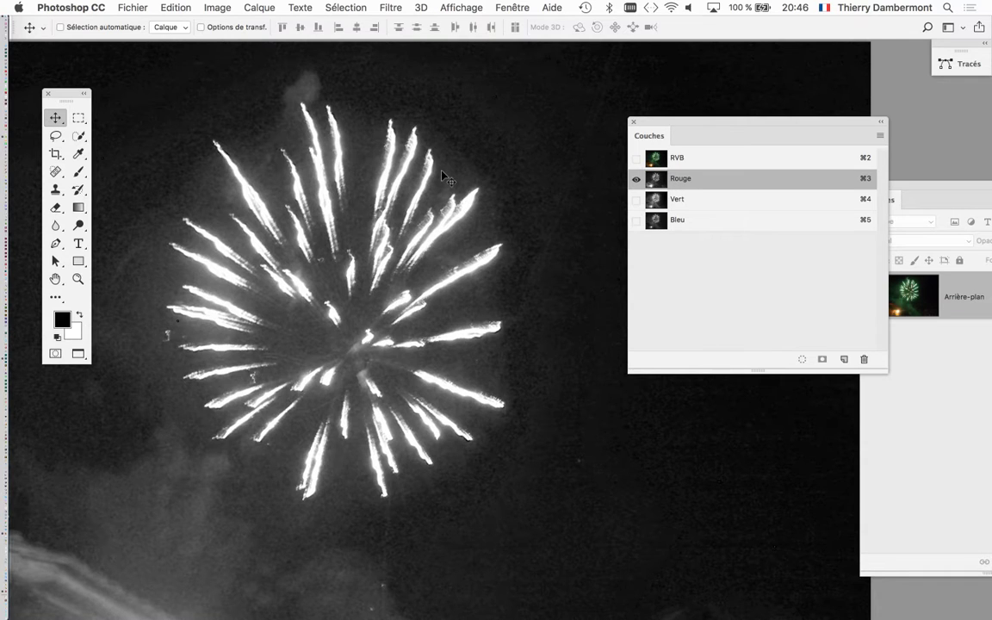
scroll(435, 168, up, 3)
click(703, 222)
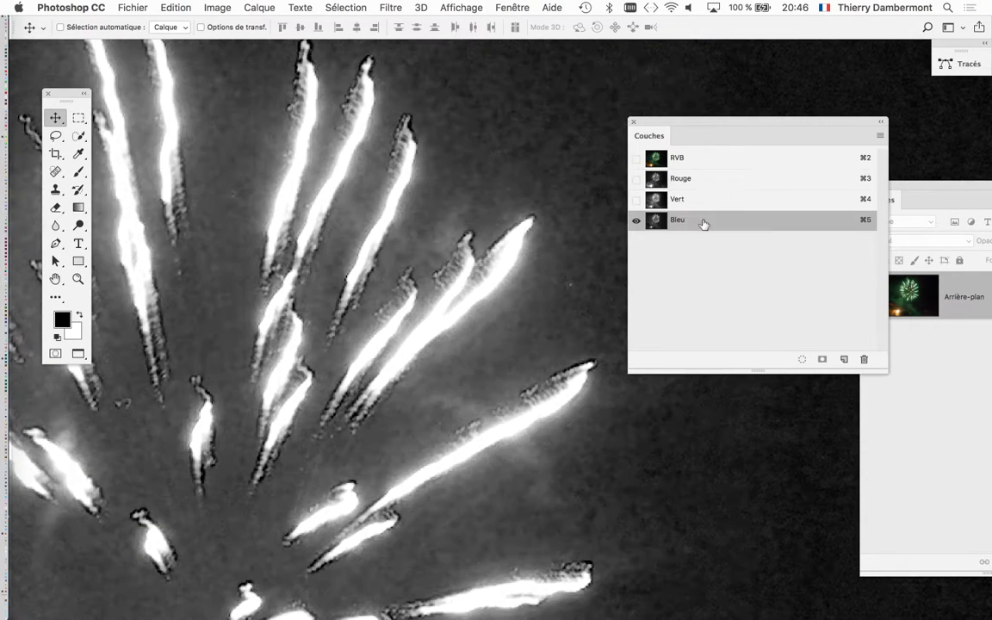
scroll(529, 247, down, 2)
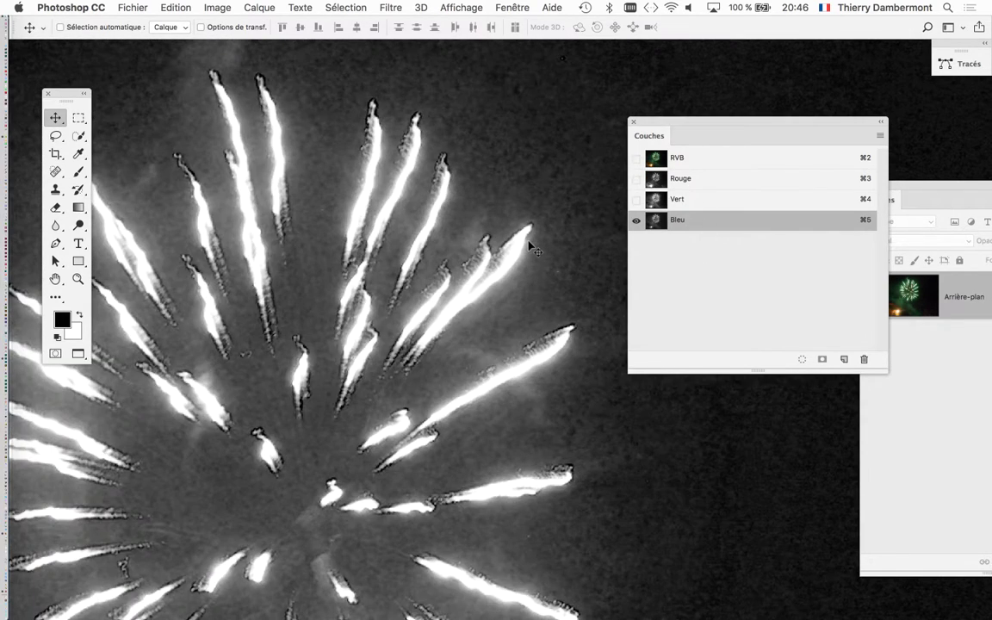
click(708, 203)
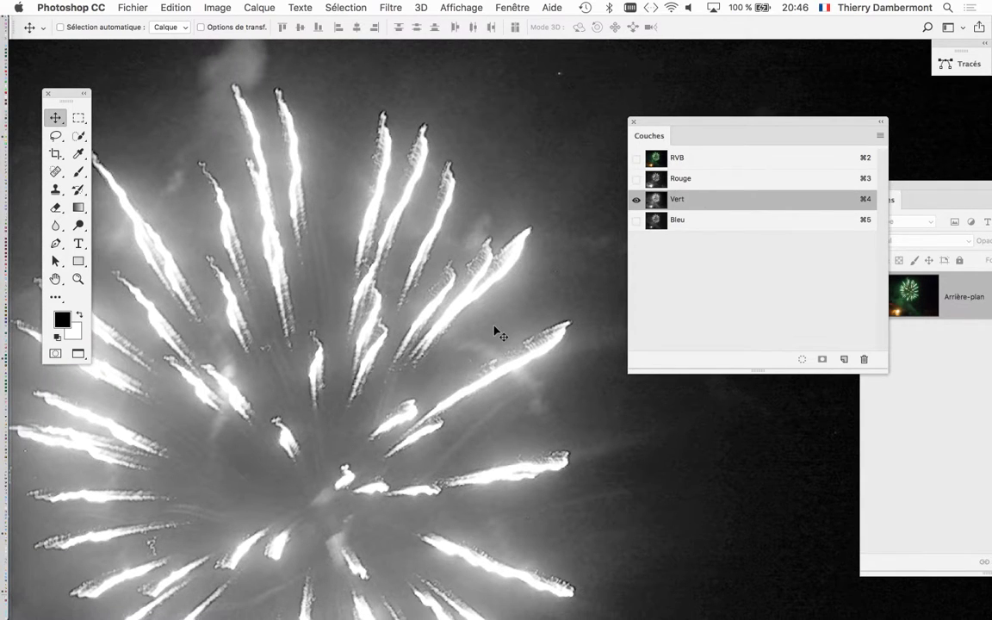
scroll(500, 335, down, 1)
scroll(497, 334, down, 1)
scroll(498, 334, down, 1)
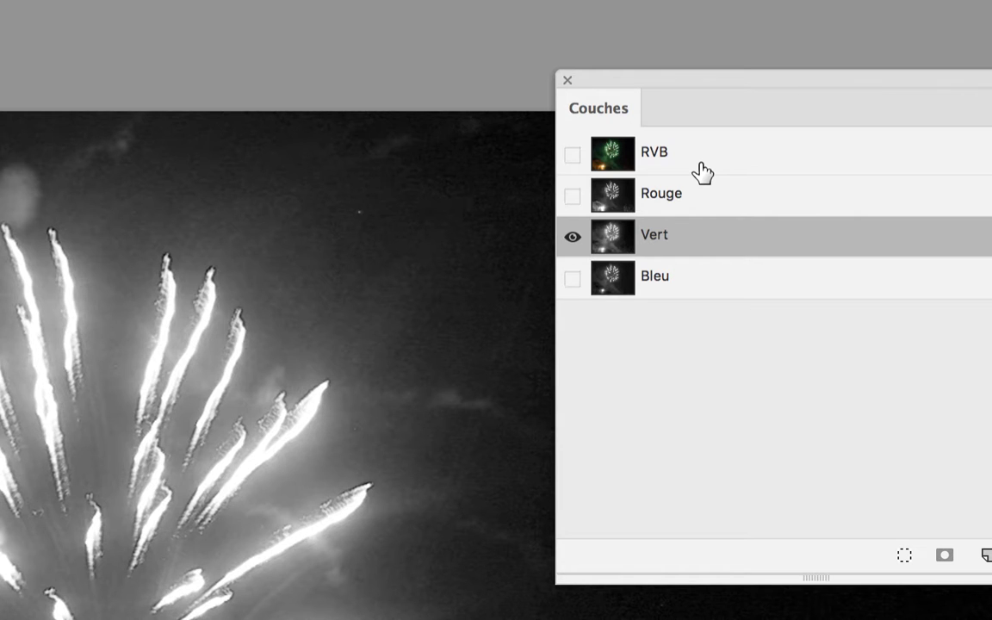
click(703, 170)
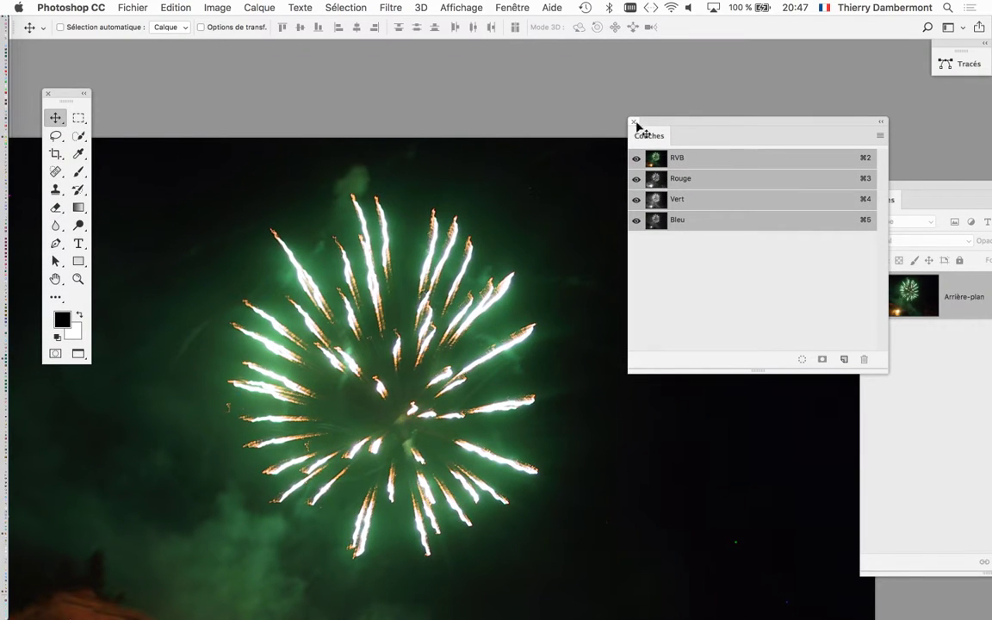
Close Couches, convert Arrière-plan to Calque 0, and open Calque 0's Style de calque dialog
click(634, 122)
mouse_move(885, 190)
mouse_down()
mouse_move(554, 78)
mouse_move(656, 84)
mouse_up()
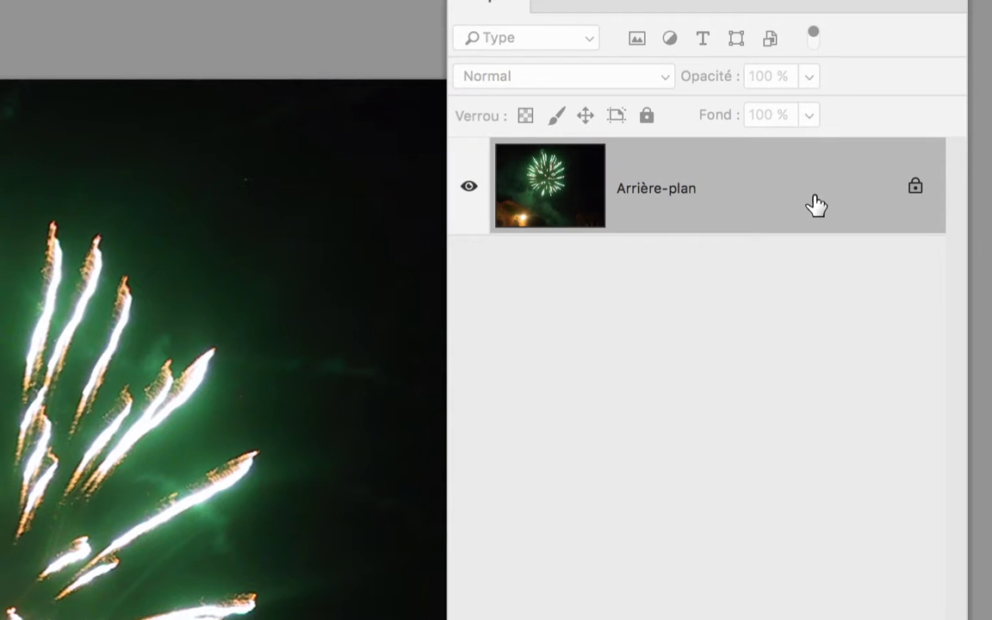
double_click(814, 200)
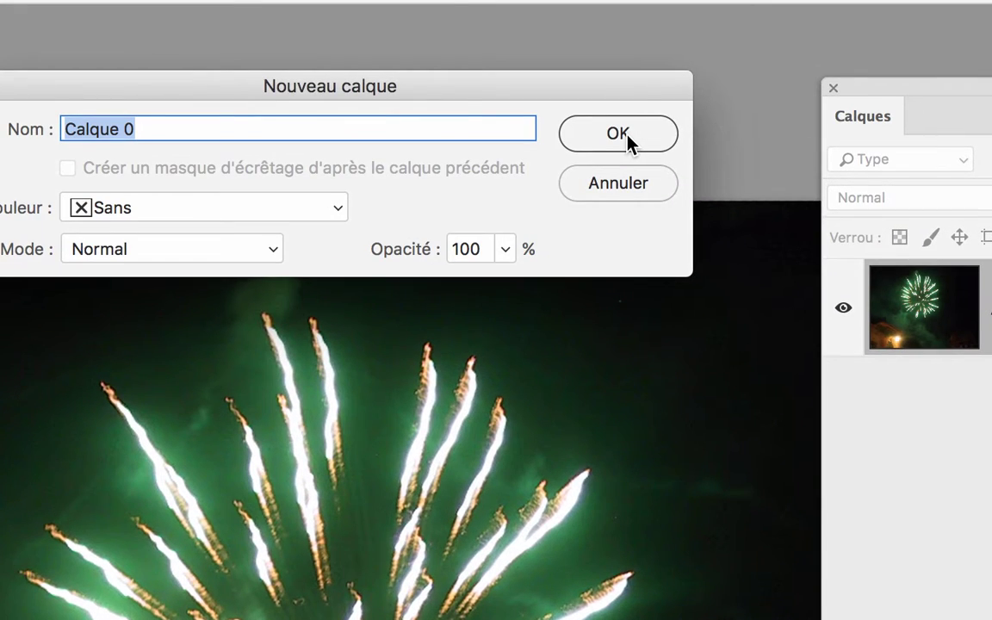
click(627, 136)
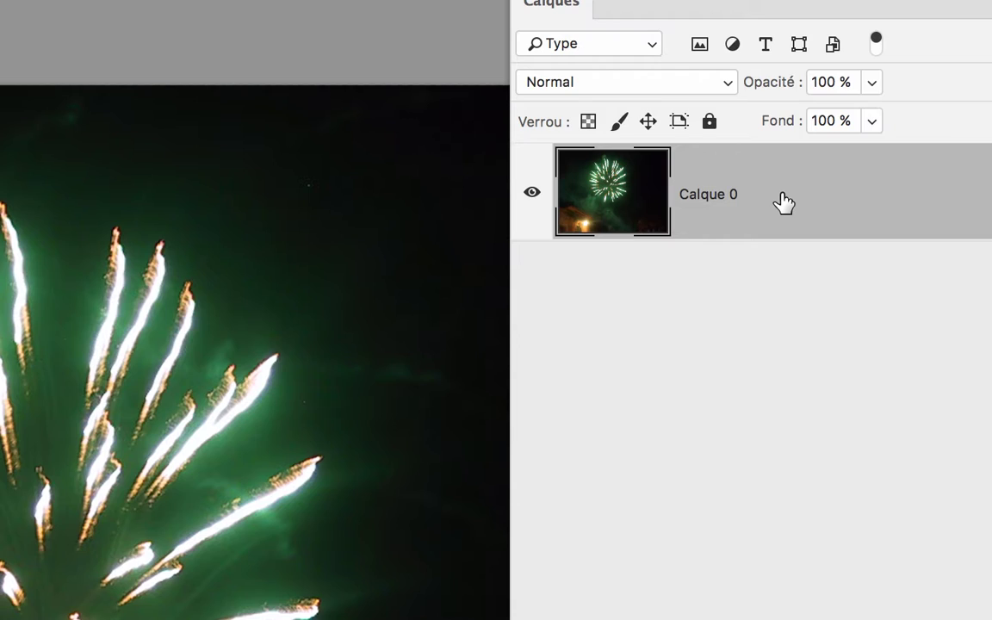
double_click(784, 202)
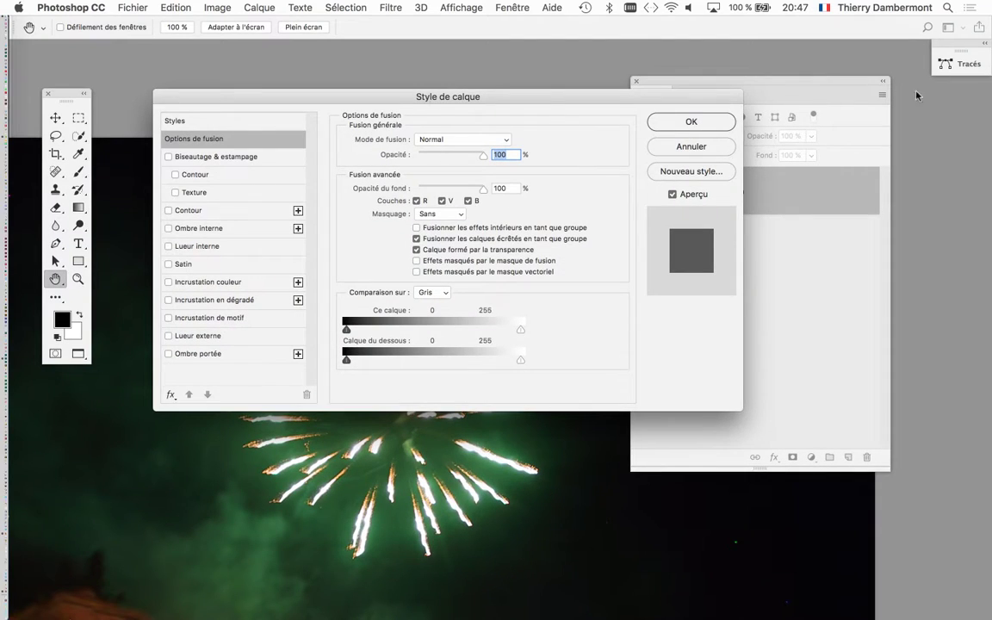
Set Comparaison sur to Vert and move the Ce calque black slider to 40
drag(448, 96, 813, 57)
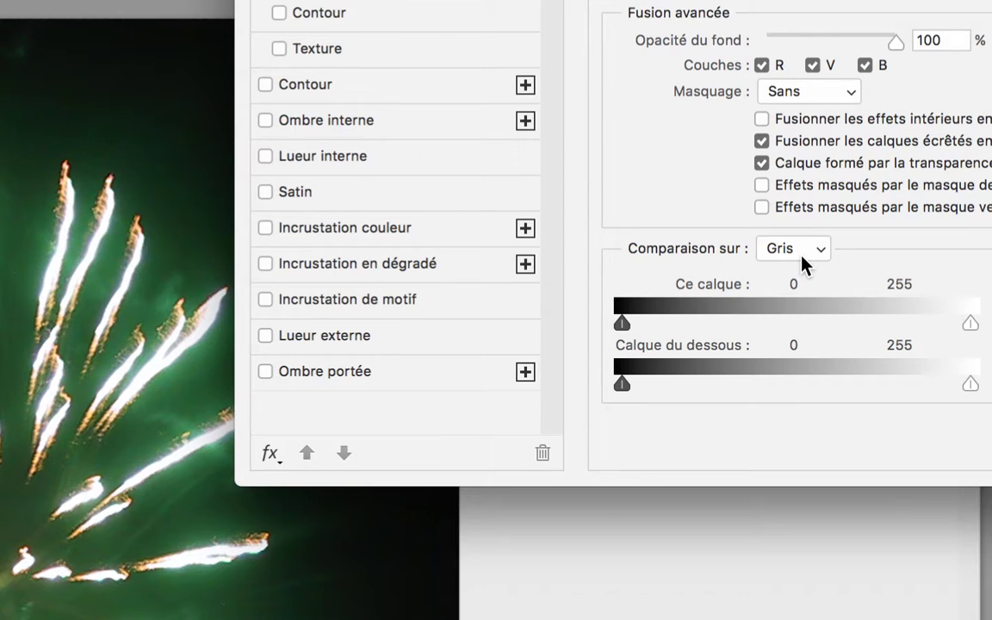
click(805, 255)
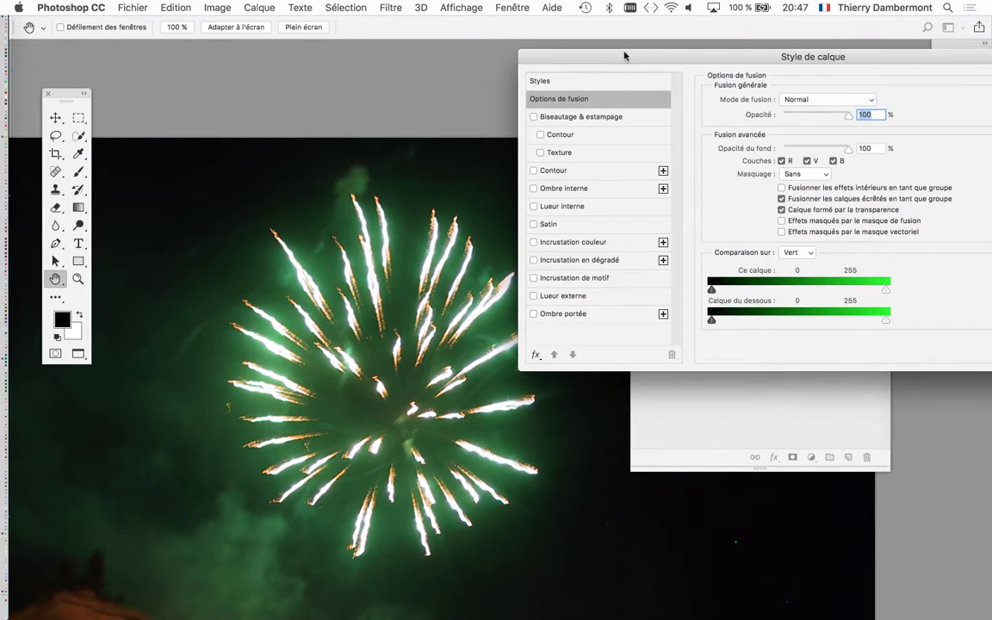
drag(626, 55, 681, 47)
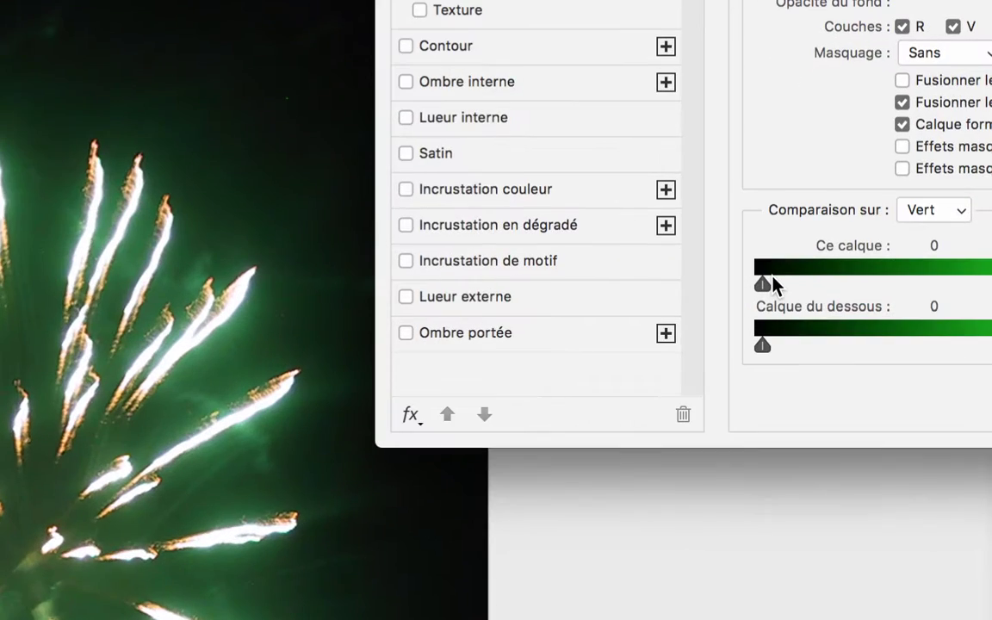
drag(769, 281, 791, 284)
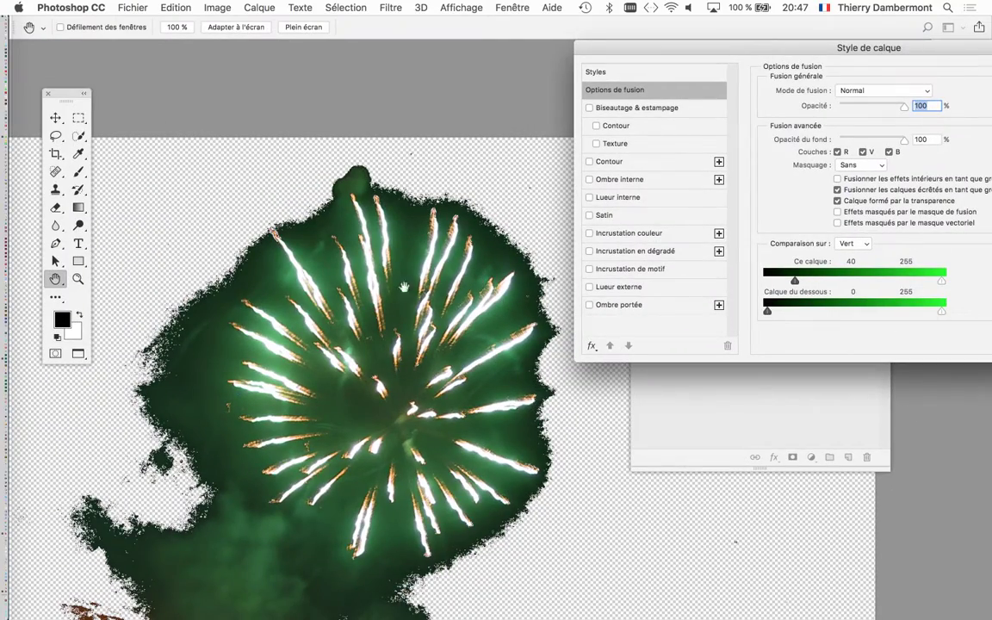
Split the Ce calque black slider into 126 / 208 and apply the layer style
scroll(400, 371, up, 3)
scroll(408, 294, up, 3)
scroll(408, 294, up, 2)
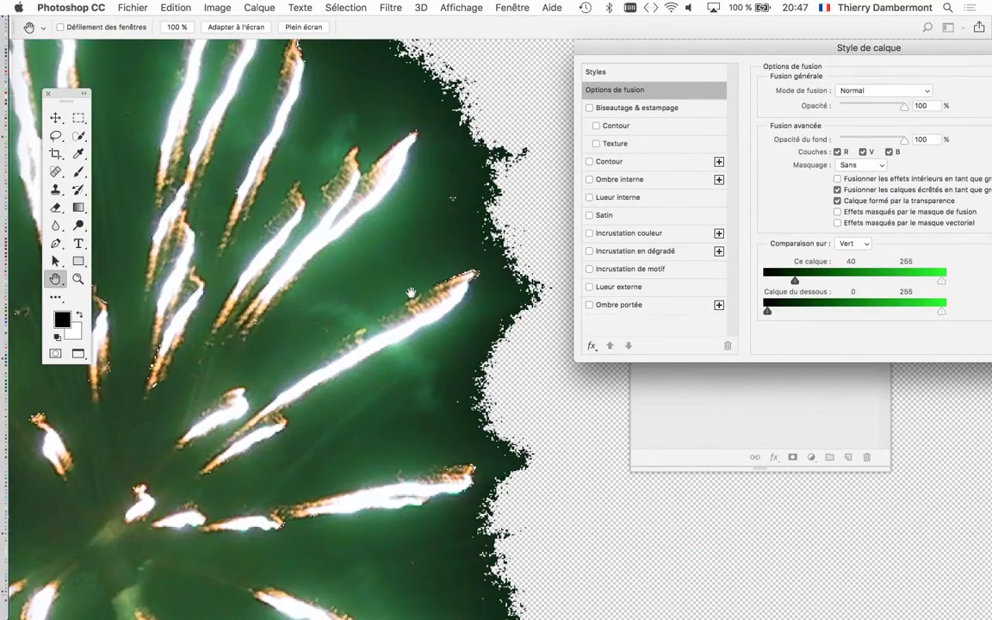
scroll(339, 126, down, 2)
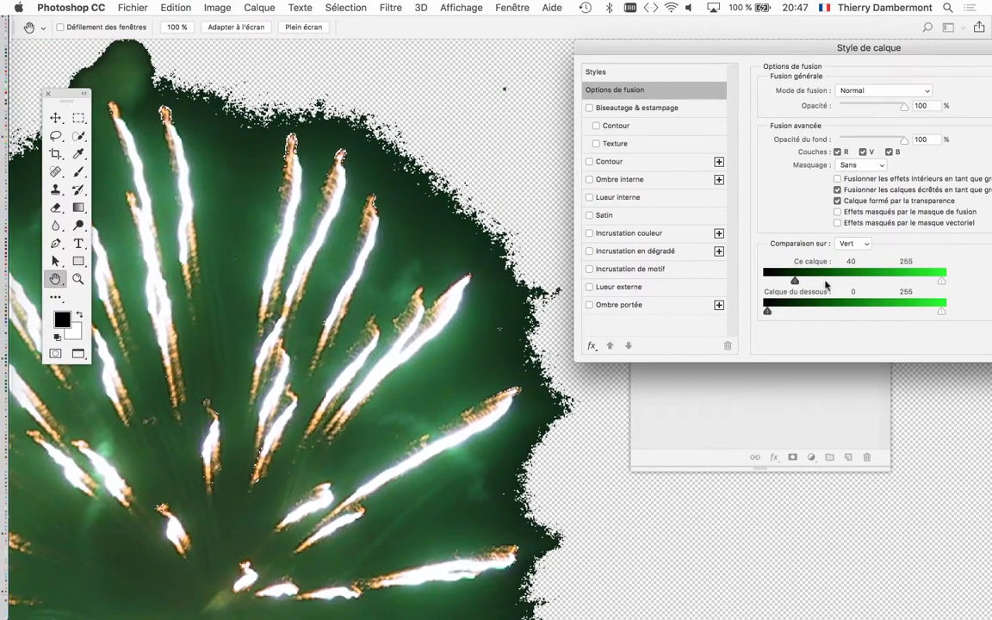
drag(795, 281, 911, 282)
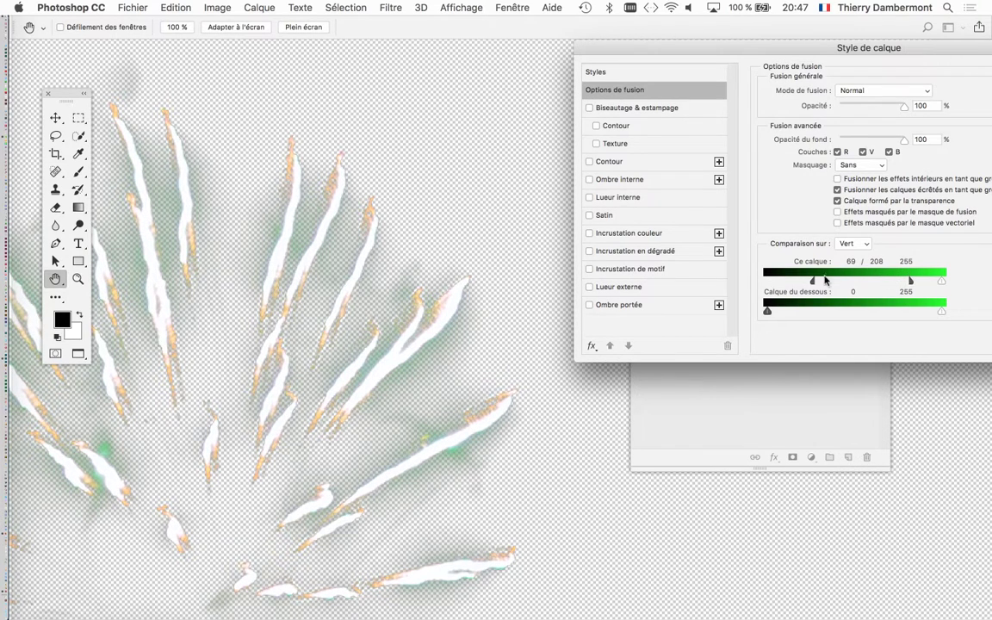
drag(824, 282, 852, 281)
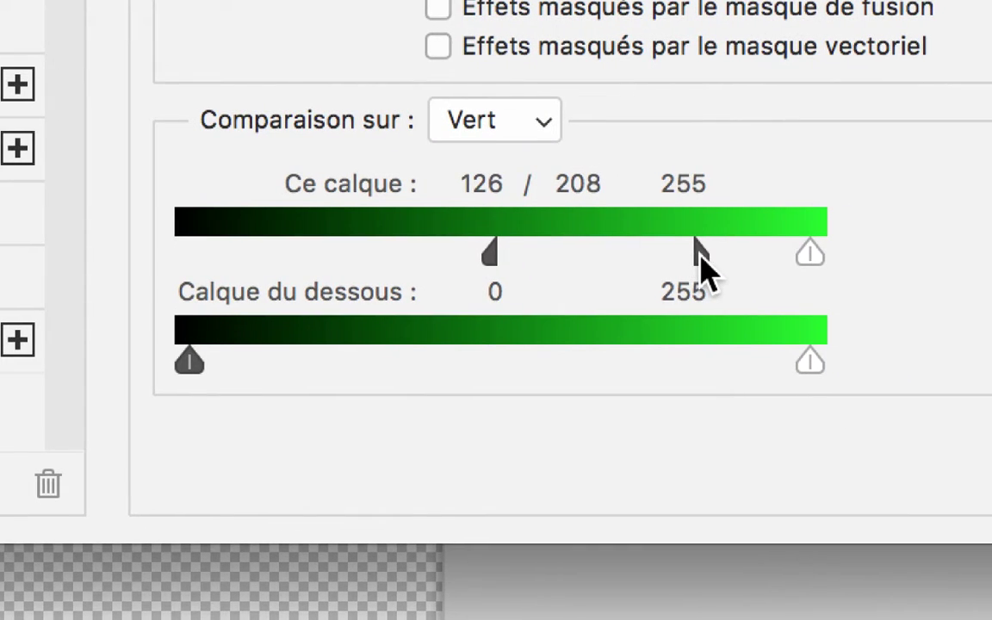
mouse_move(699, 254)
mouse_down()
mouse_move(708, 269)
mouse_move(700, 256)
mouse_up()
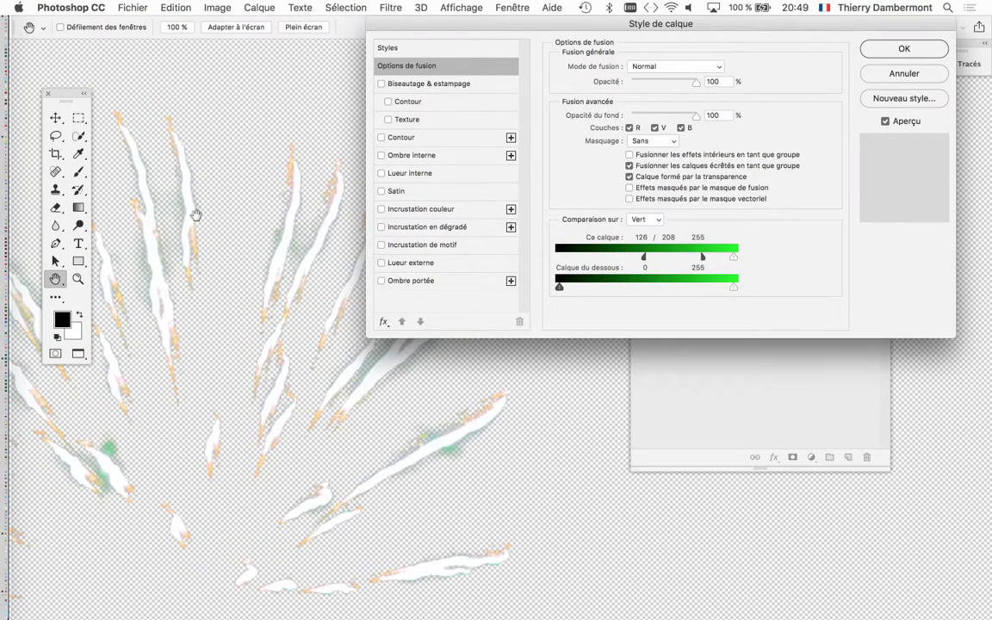
click(904, 49)
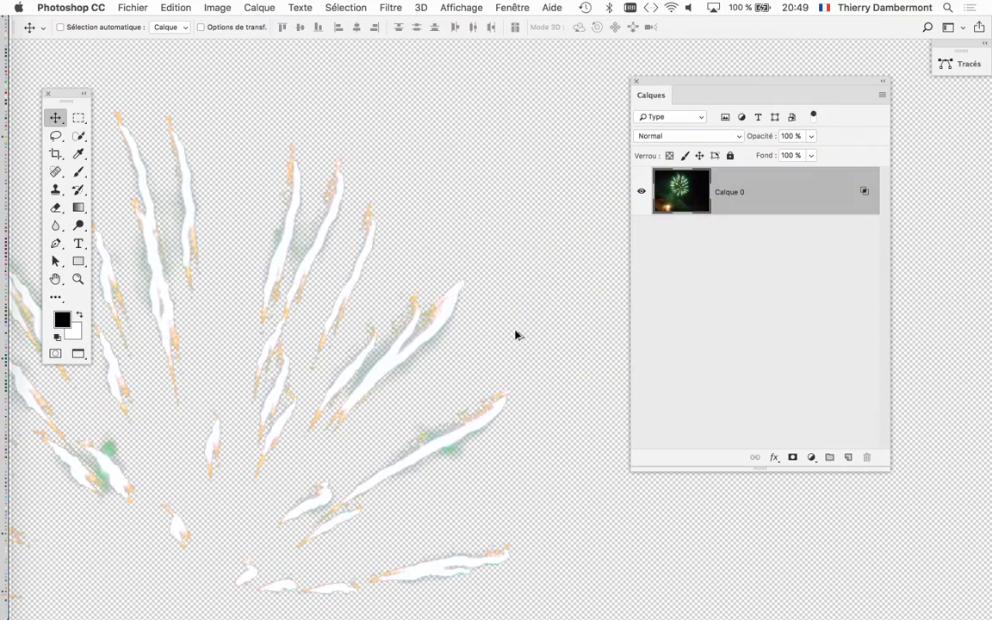
Exit full-screen mode and view the street .psd tab alongside Fireworks_2.JPG
scroll(515, 335, down, 2)
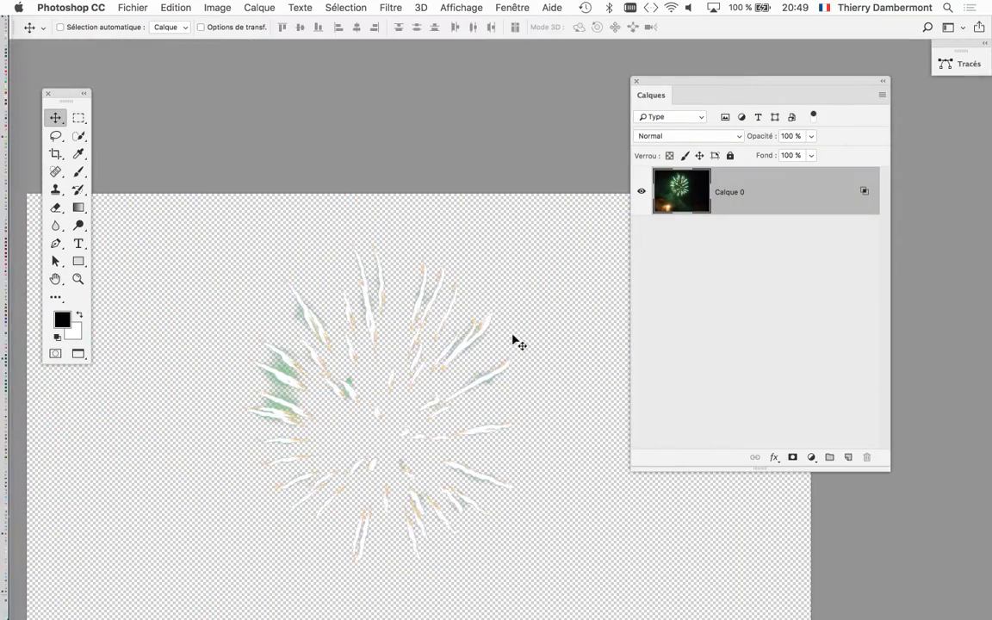
key(f)
key(f)
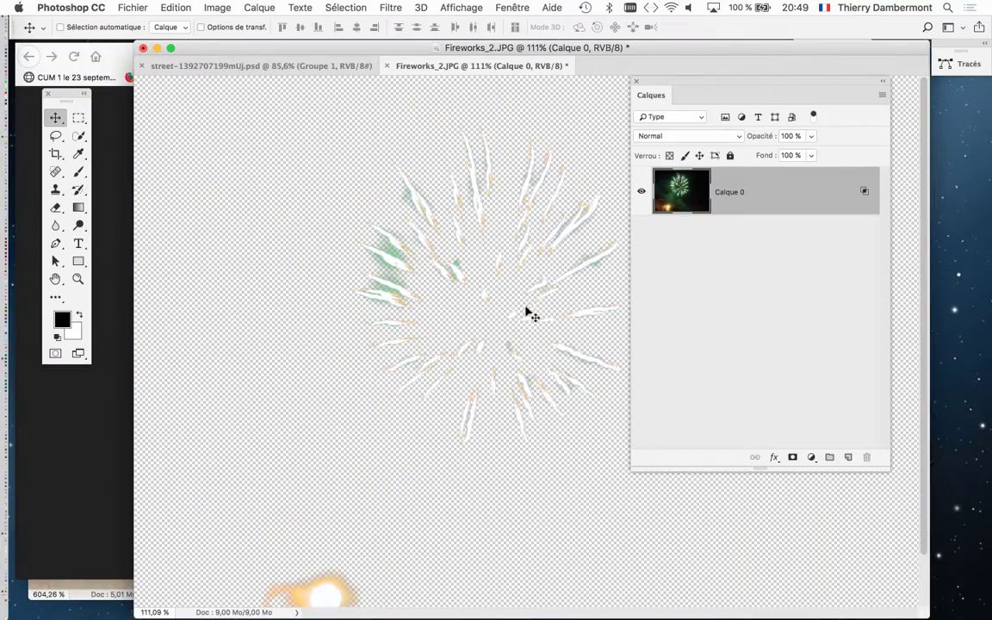
drag(662, 84, 744, 110)
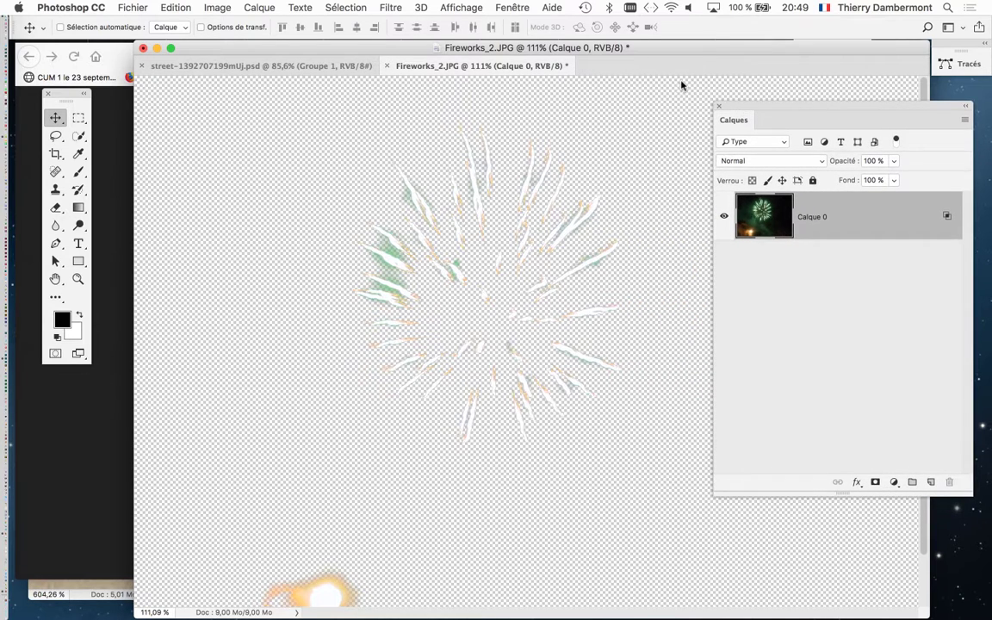
click(277, 69)
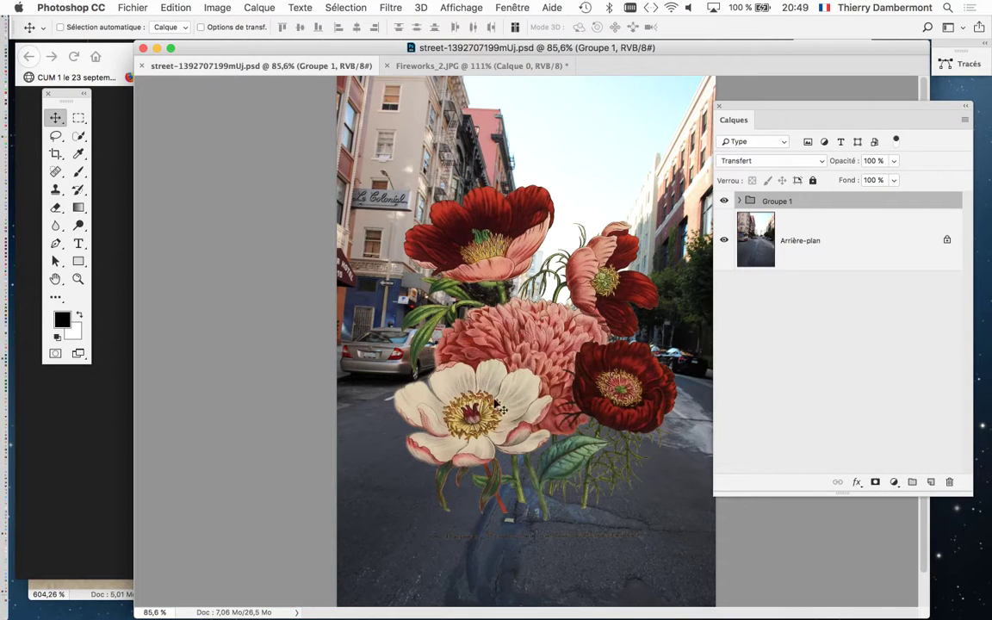
scroll(532, 493, down, 1)
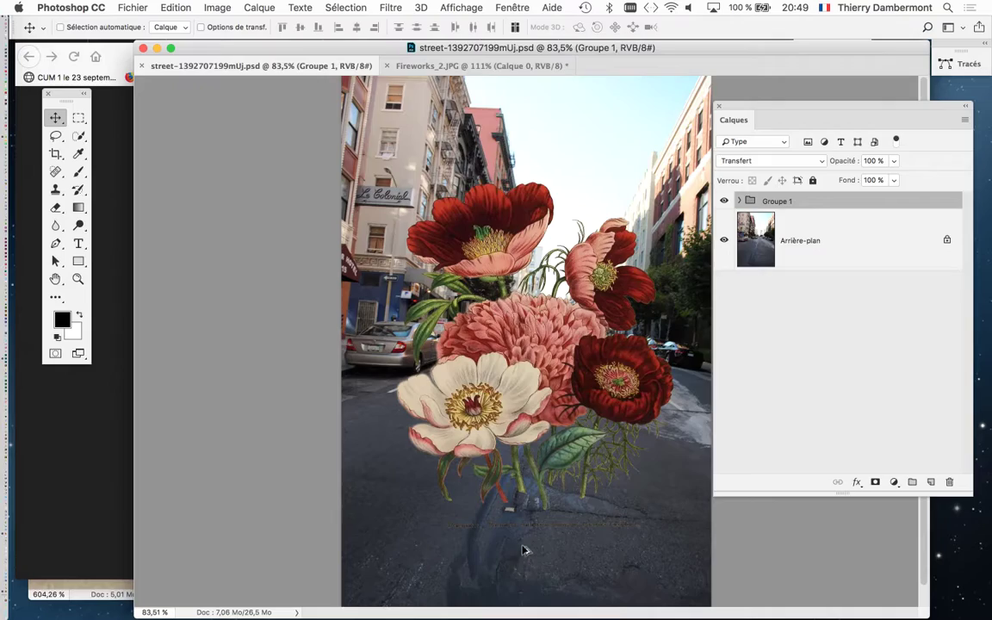
scroll(524, 549, up, 5)
scroll(517, 538, up, 2)
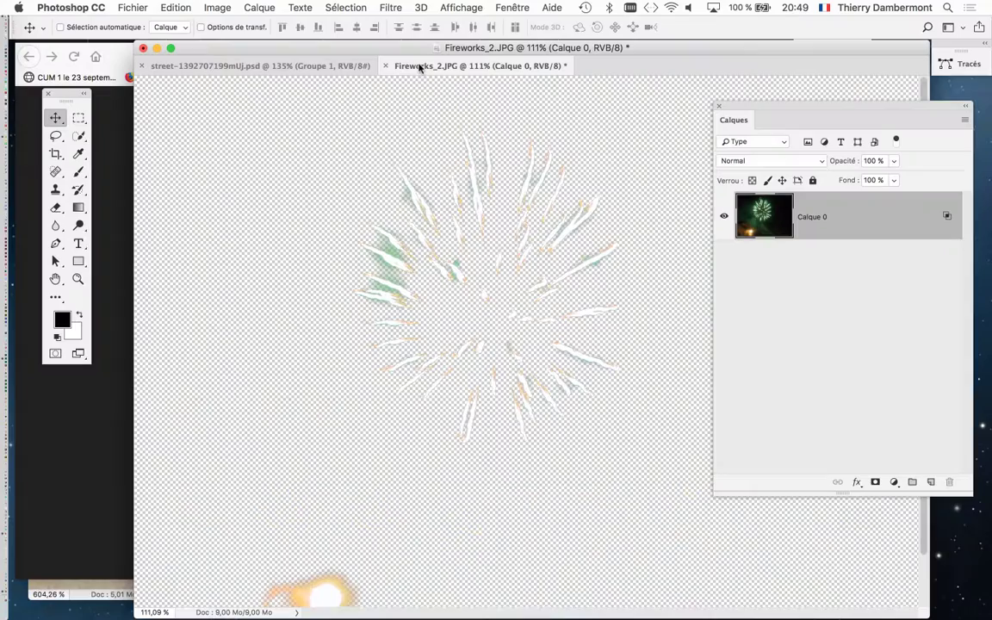
Drag the fireworks layer into the street document as Calque 1 and fit it on screen
drag(331, 597, 321, 575)
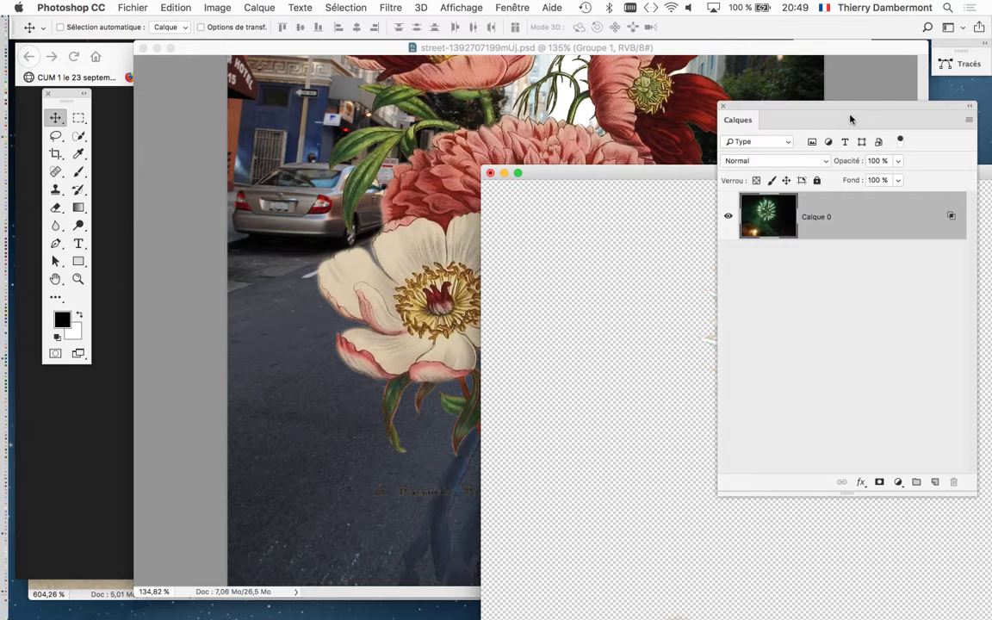
drag(850, 117, 969, 134)
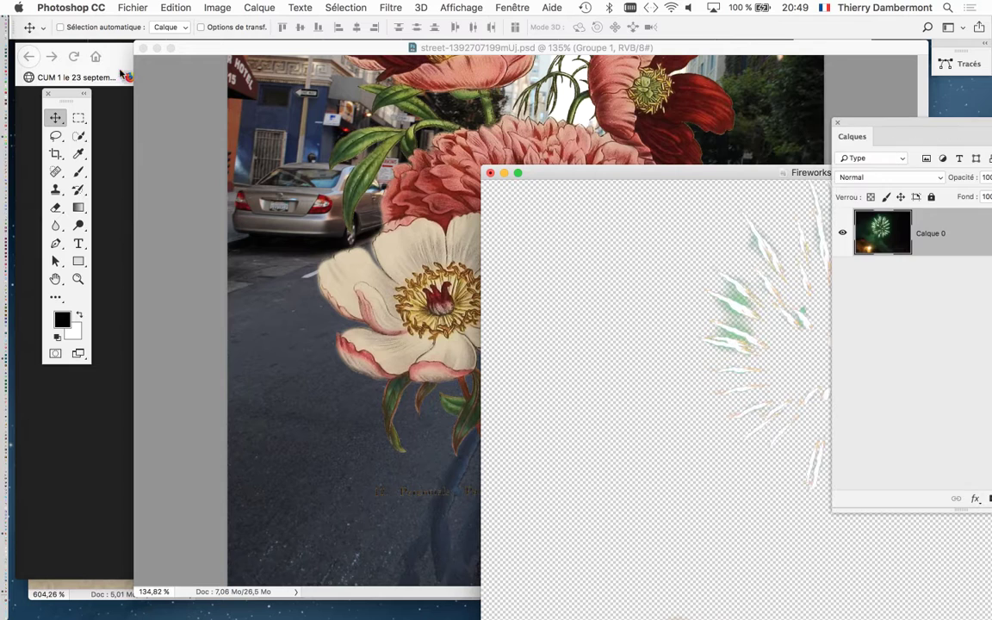
drag(737, 314, 344, 239)
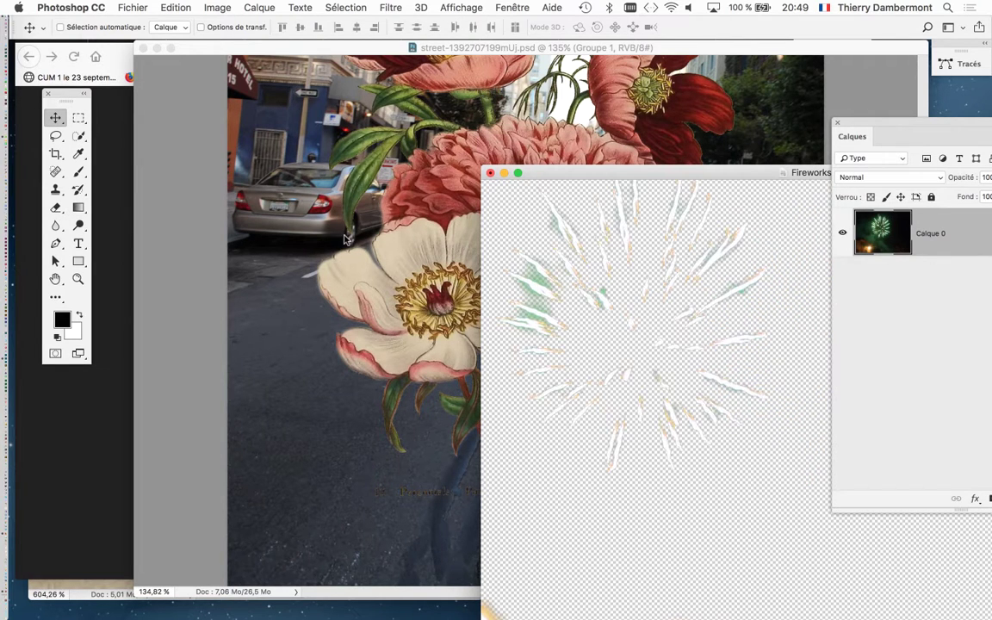
drag(315, 276, 320, 280)
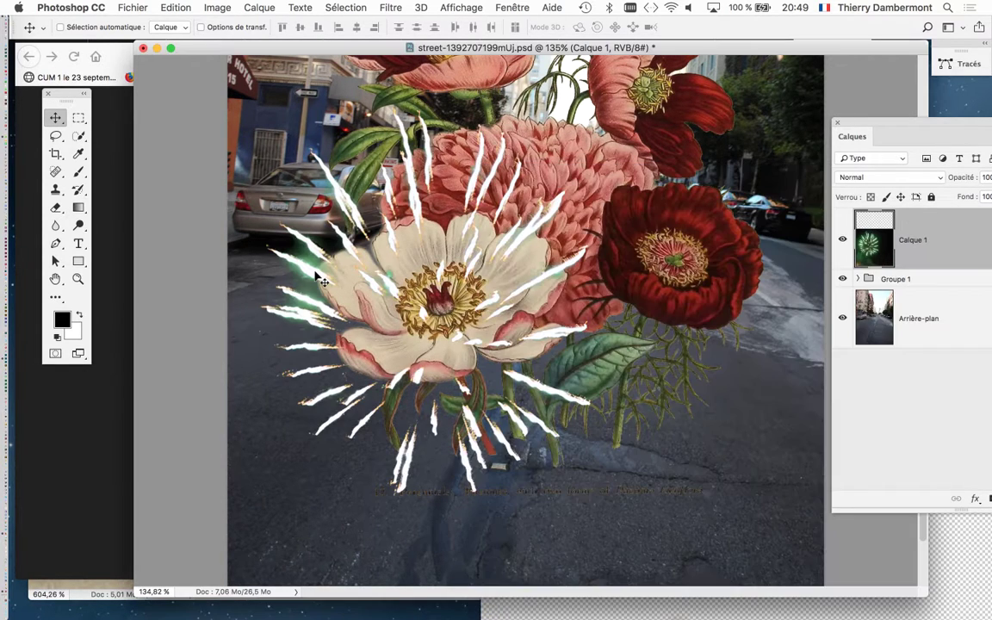
key(ctrl+0)
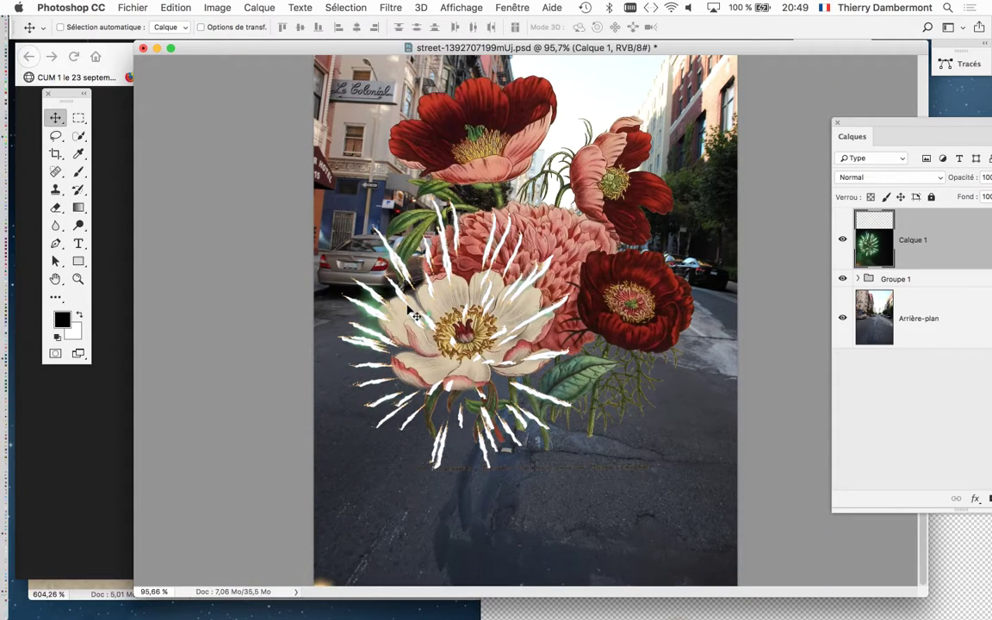
key(f)
Position the firework burst in the sky just above the flower bouquet
mouse_move(447, 240)
mouse_down()
mouse_move(542, 267)
mouse_move(638, 134)
mouse_up()
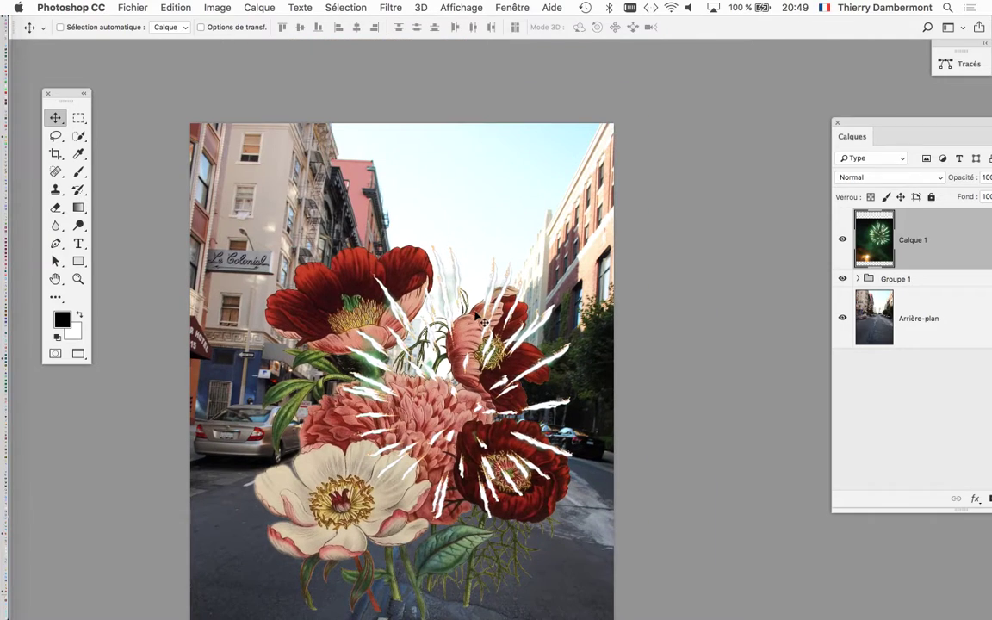
mouse_move(485, 301)
mouse_down()
mouse_move(485, 200)
mouse_move(520, 158)
mouse_up()
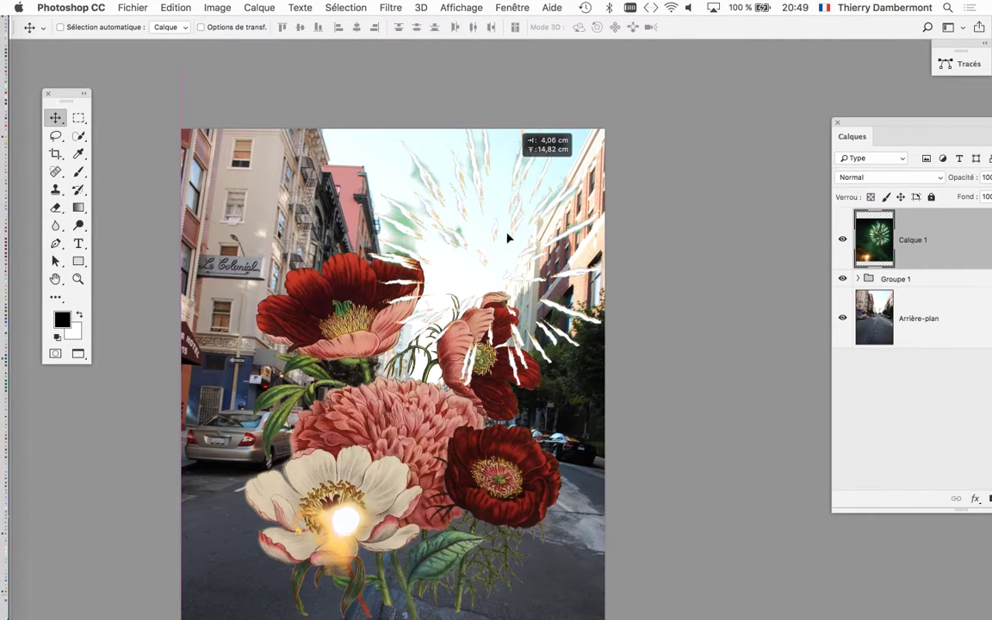
mouse_move(508, 239)
mouse_down()
mouse_move(516, 215)
mouse_move(503, 168)
mouse_move(542, 155)
mouse_move(534, 245)
mouse_move(454, 222)
mouse_move(478, 230)
mouse_up()
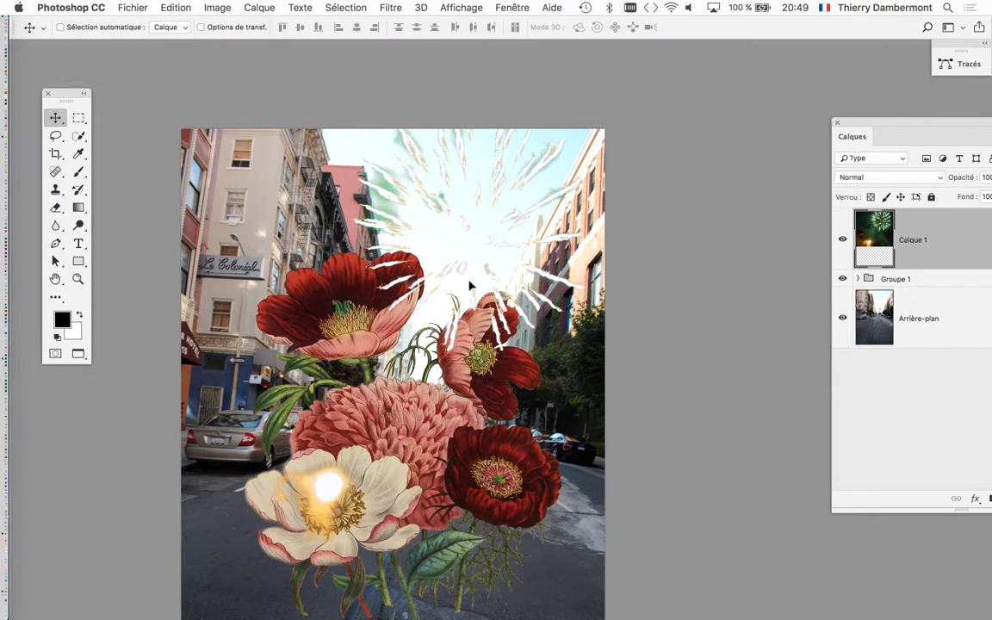
mouse_move(469, 286)
mouse_down()
mouse_move(431, 218)
mouse_move(474, 226)
mouse_move(446, 235)
mouse_up()
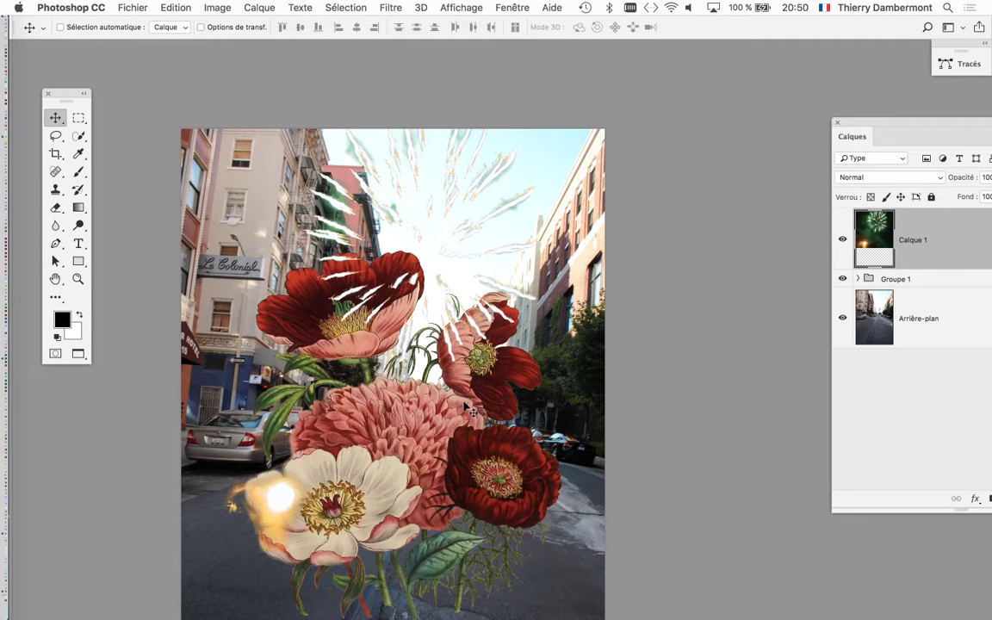